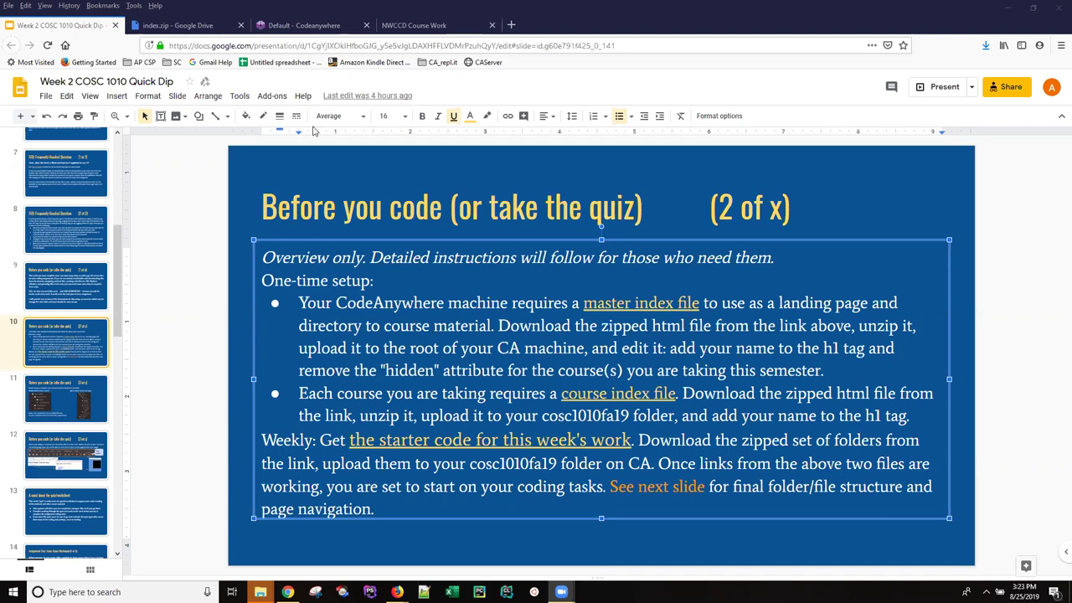
Step: Close the index.zip Google Drive tab to return to the Week 2 slide deck
left_click(241, 25)
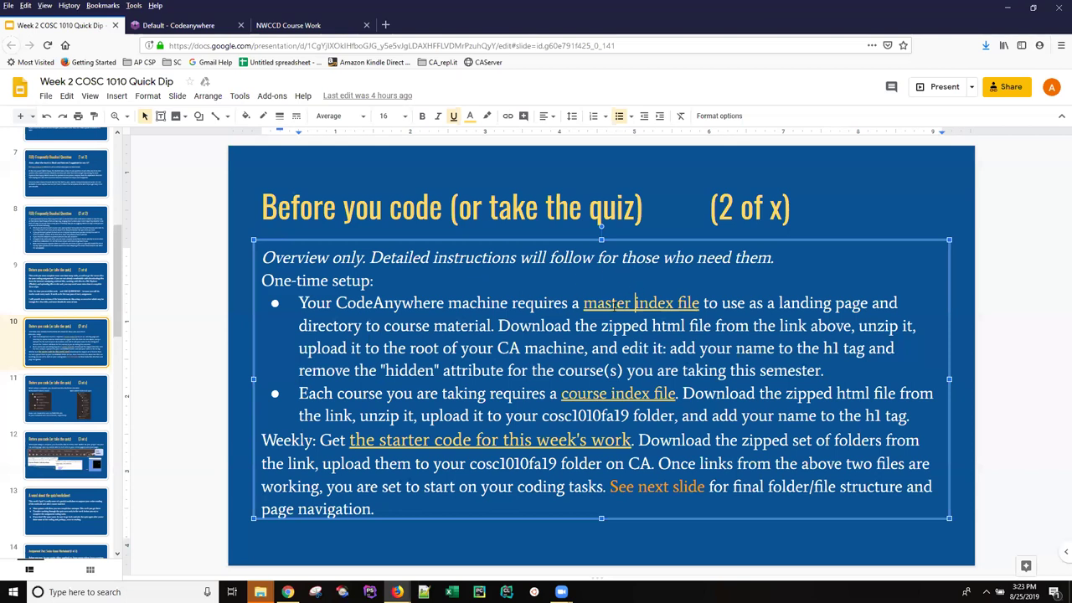
Step: Open index.zip from the slide's master index file link and download it
left_click(613, 303)
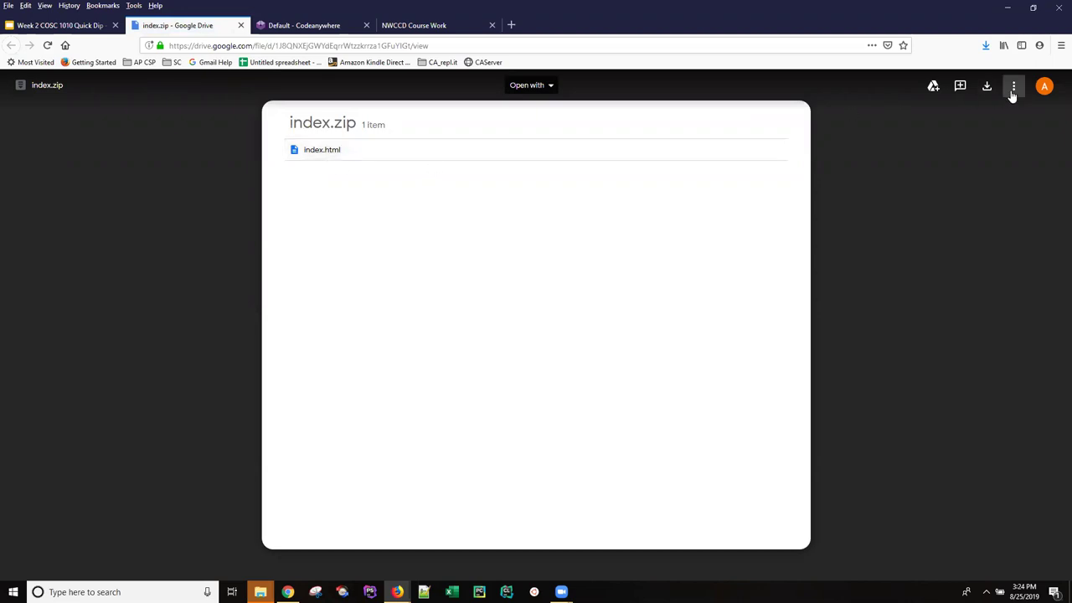
left_click(986, 87)
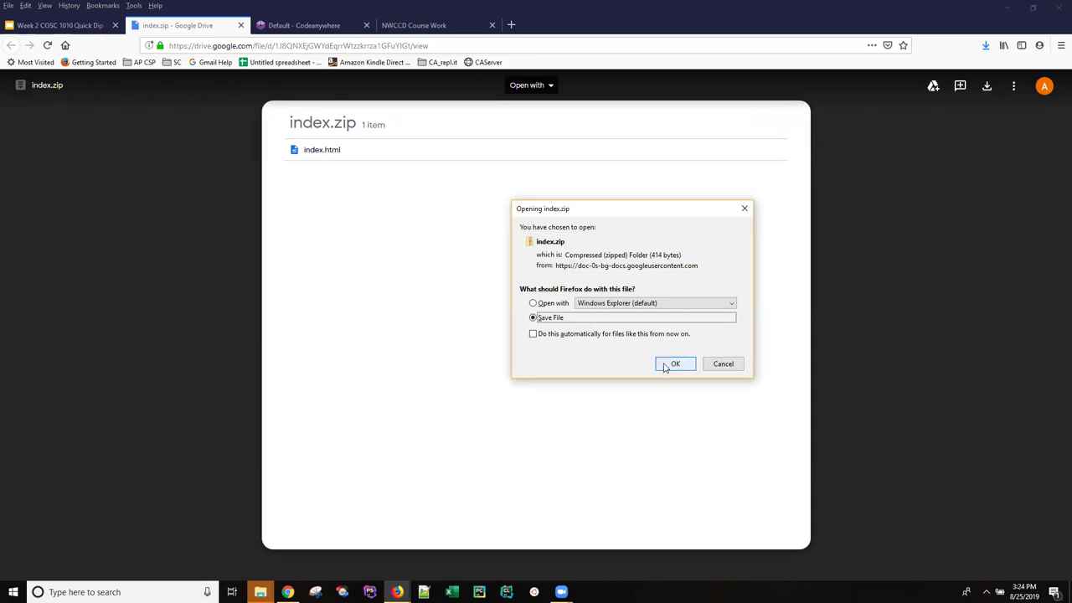
Step: Create a cosc1010fa19 folder in Downloads and save index.zip into it
left_click(675, 363)
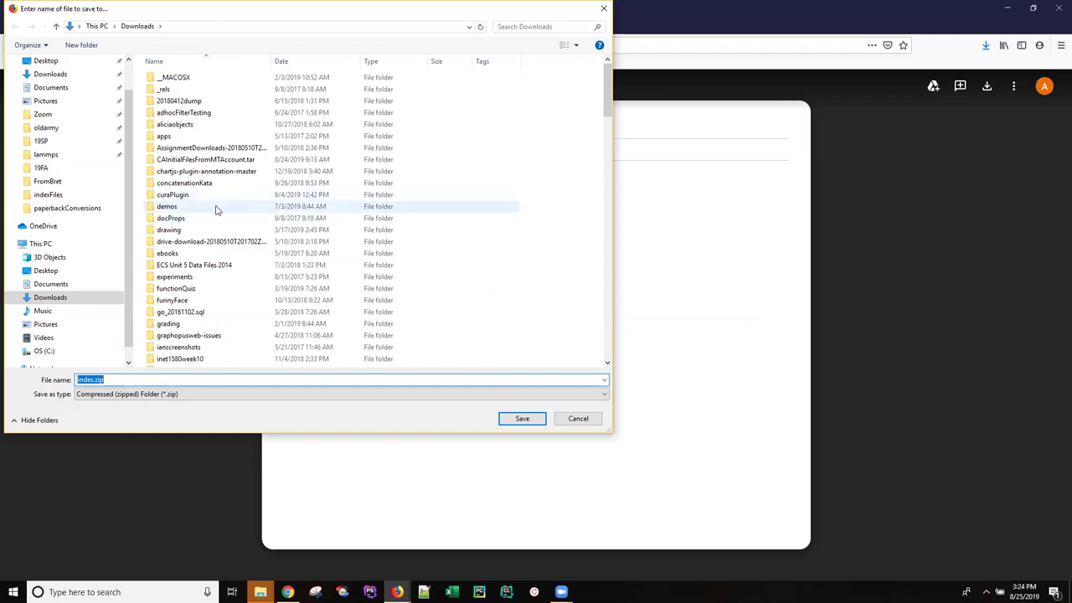
right_click(467, 165)
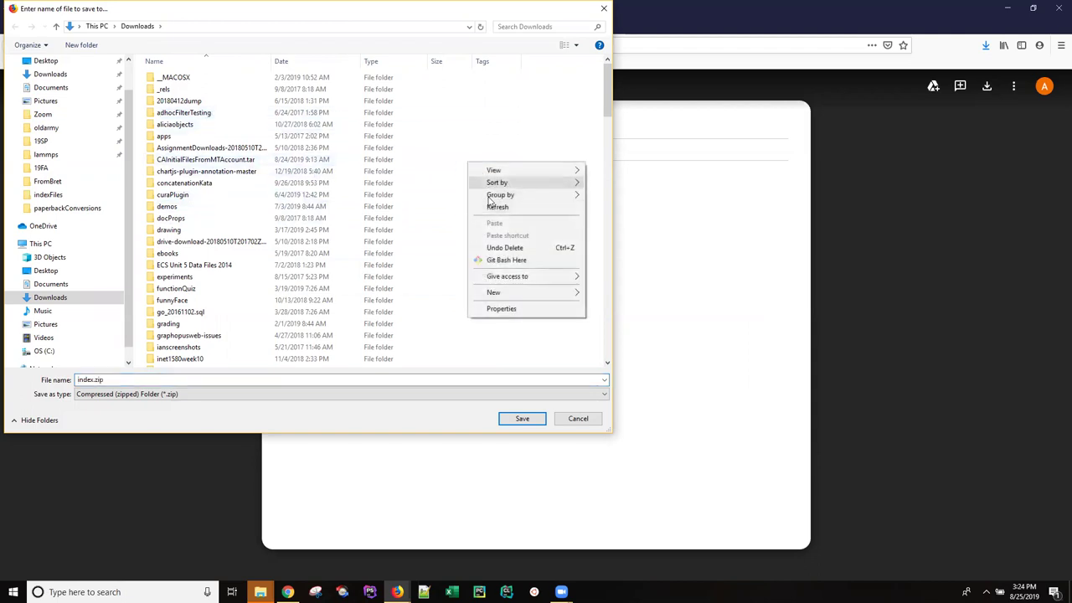
mouse_move(503, 292)
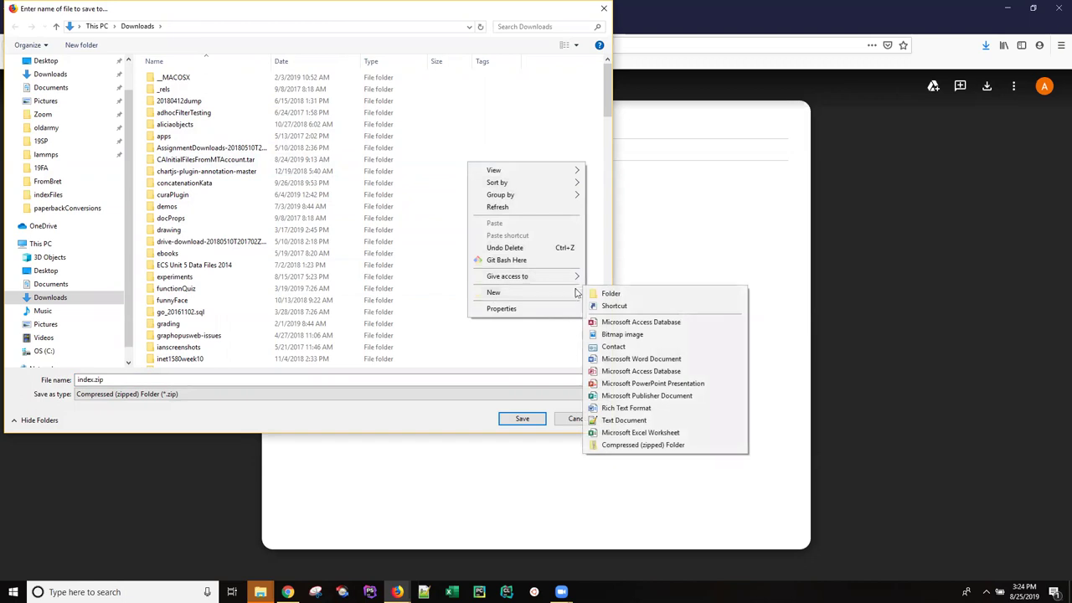
left_click(611, 294)
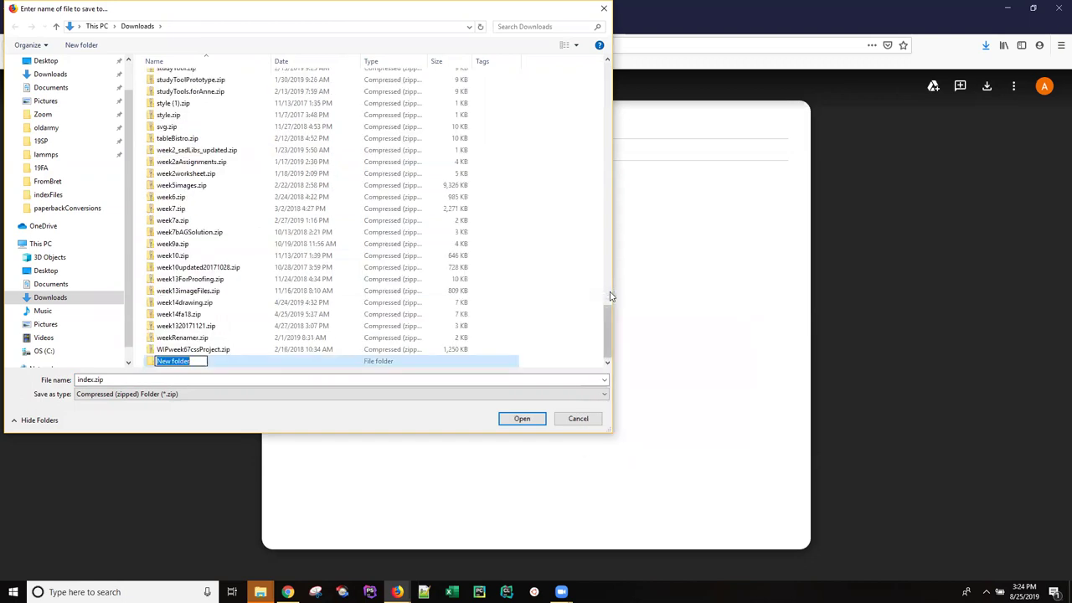
type("coc")
key("BackSpace")
type("sc1010fa")
type("19")
key("Return")
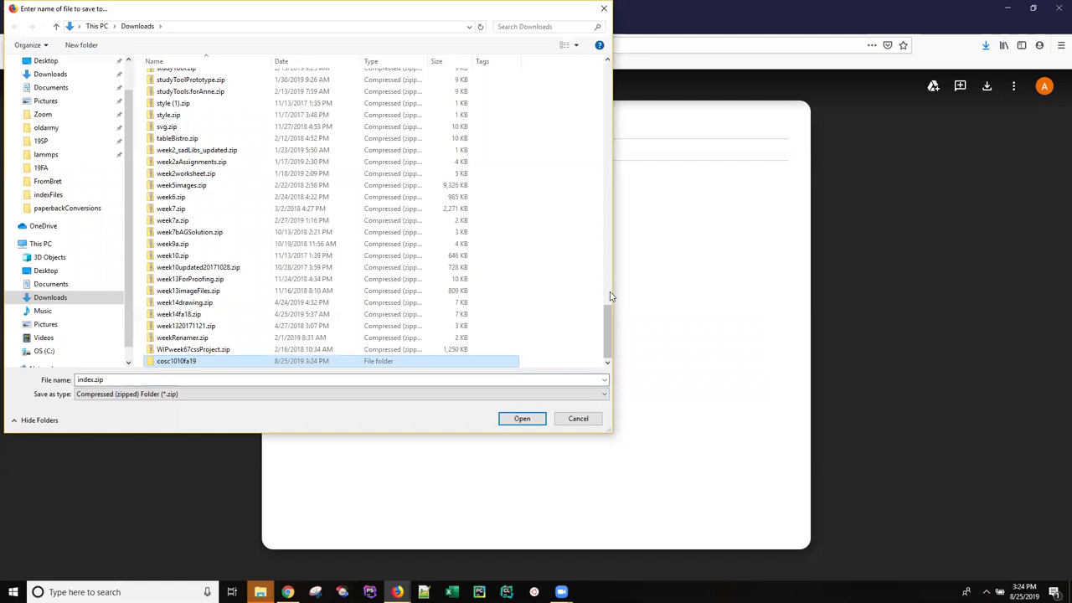
double_click(170, 362)
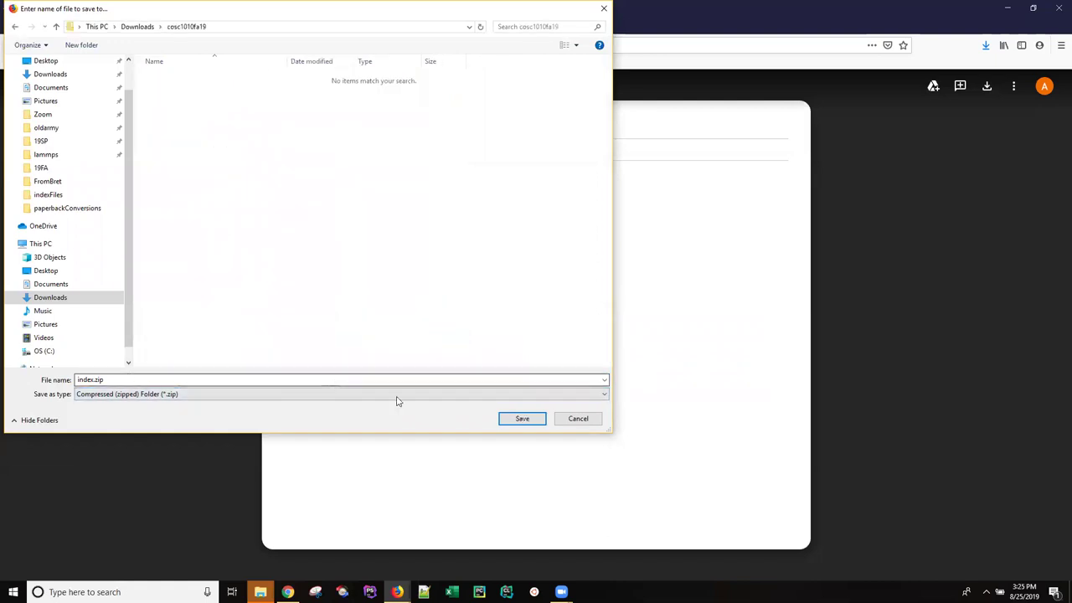
left_click(517, 420)
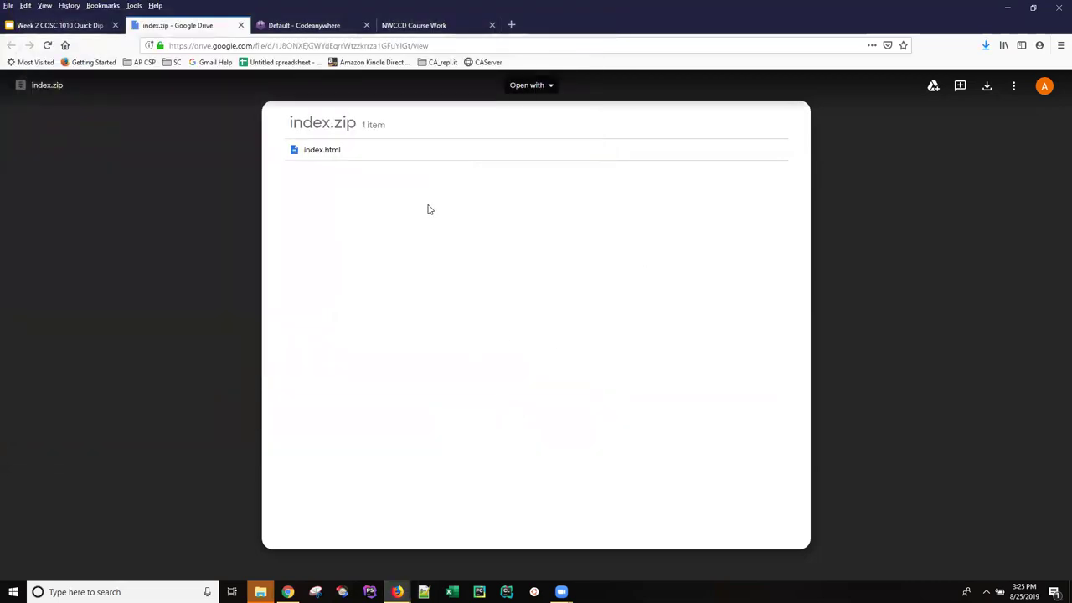
Step: Open cosc1010.zip from the course index file link and save it into cosc1010fa19
left_click(62, 30)
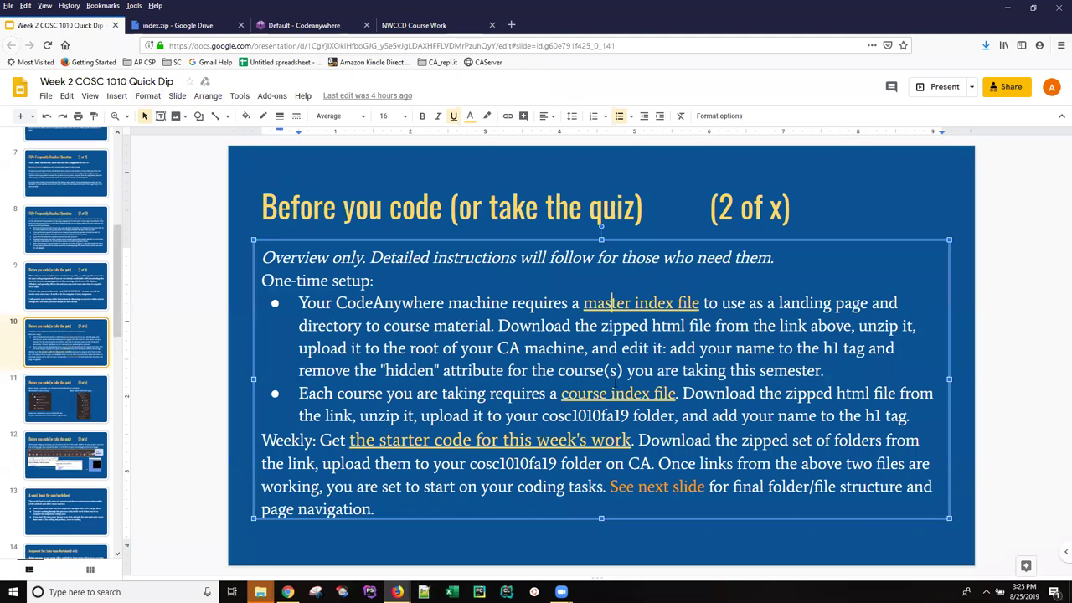
left_click(617, 393)
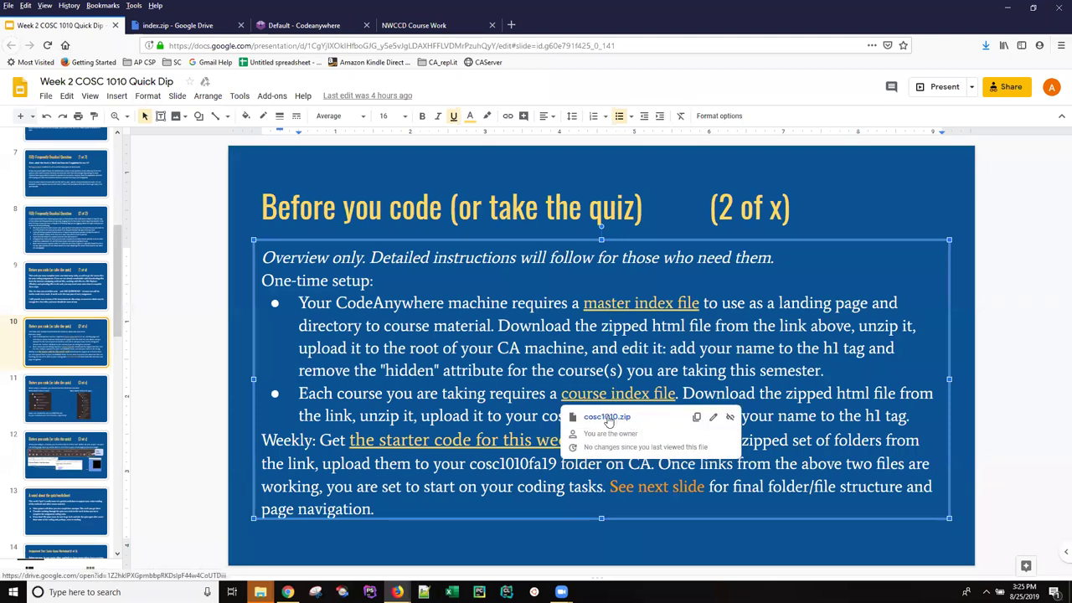
left_click(603, 418)
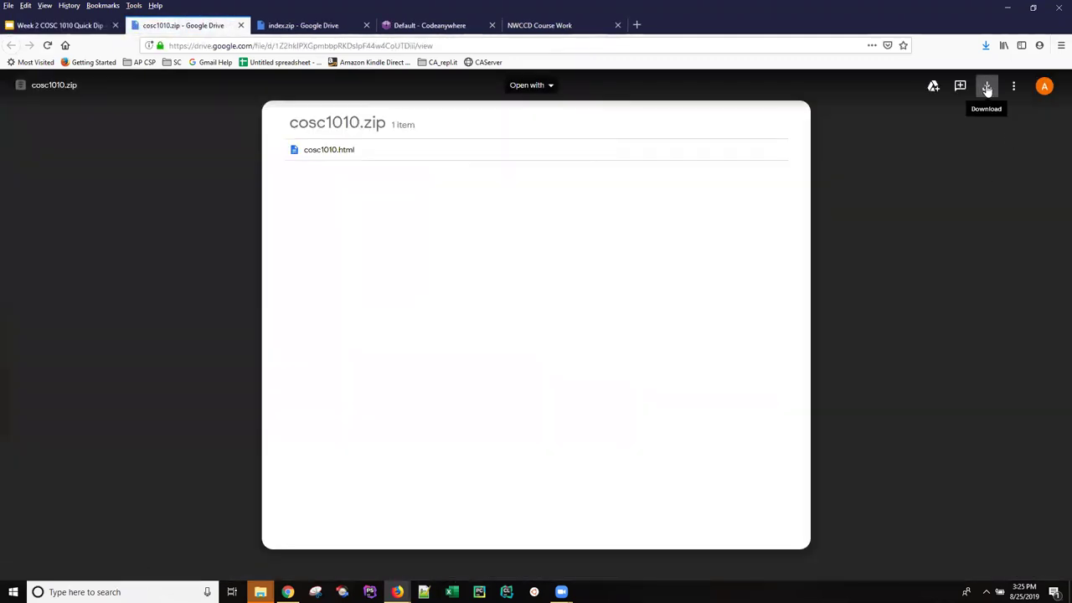
left_click(985, 86)
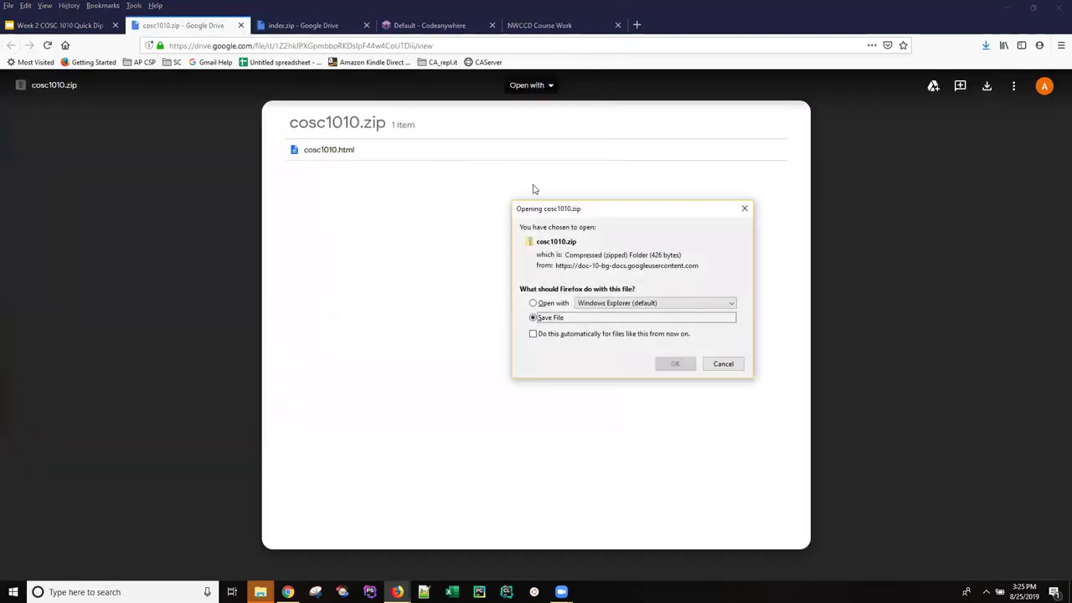
left_click(675, 364)
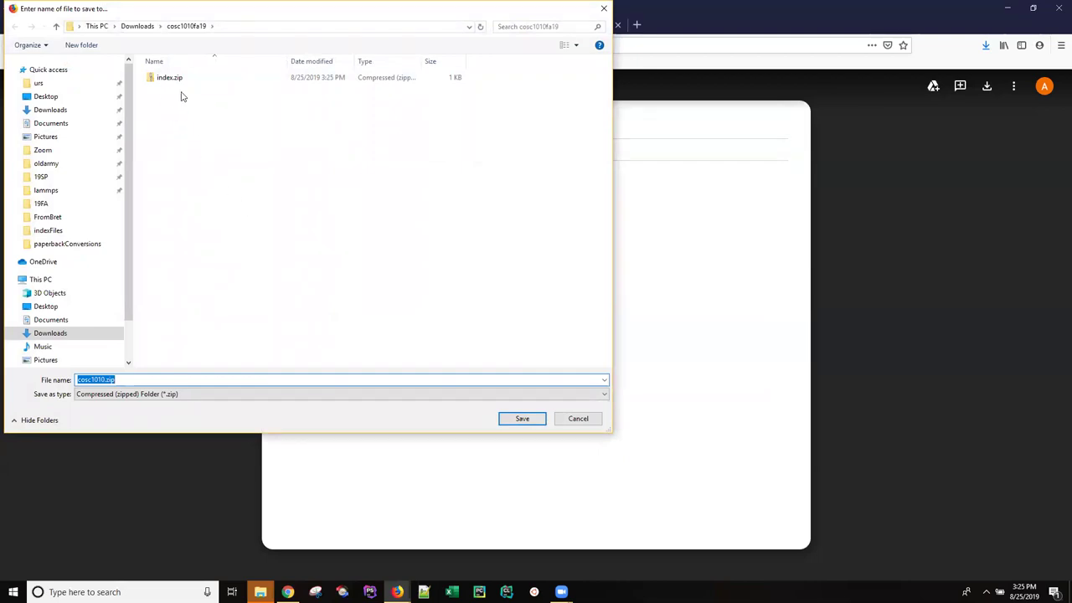
left_click(523, 420)
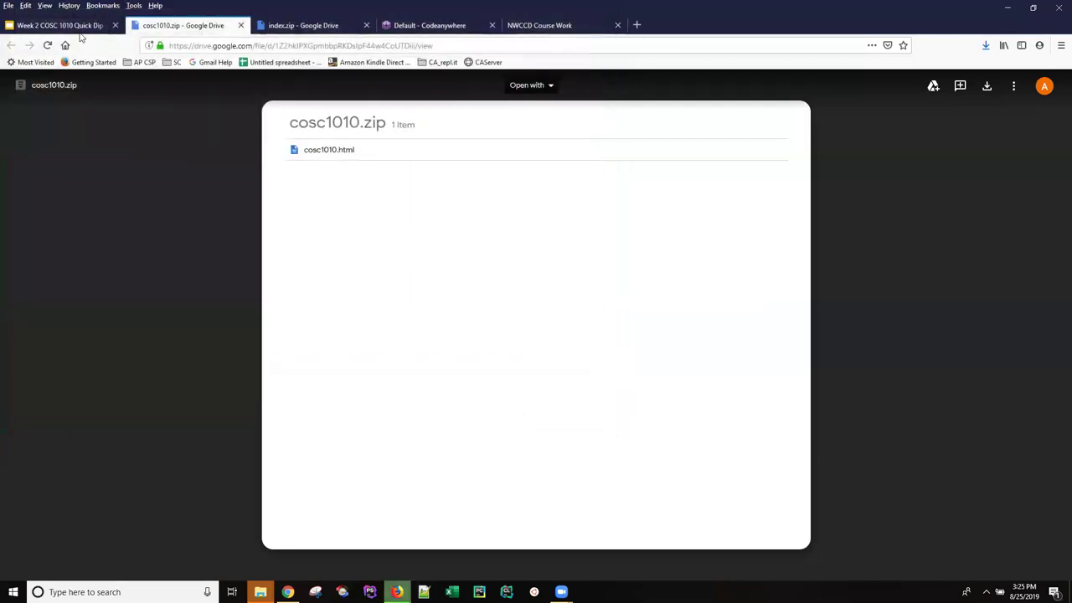
Step: Download week2.zip from the slide deck into cosc1010fa19
left_click(77, 27)
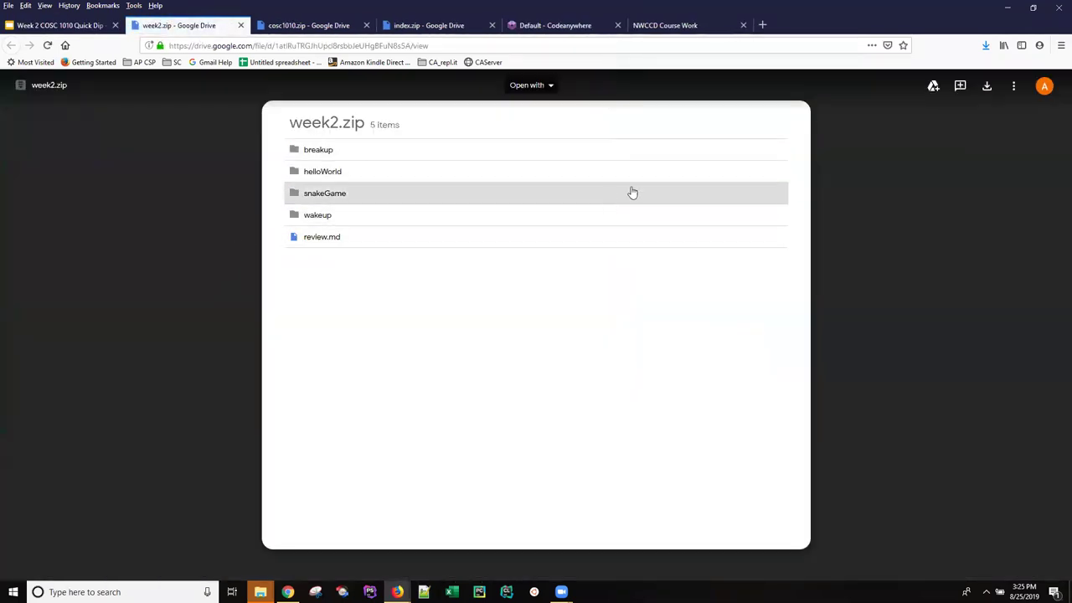
left_click(987, 87)
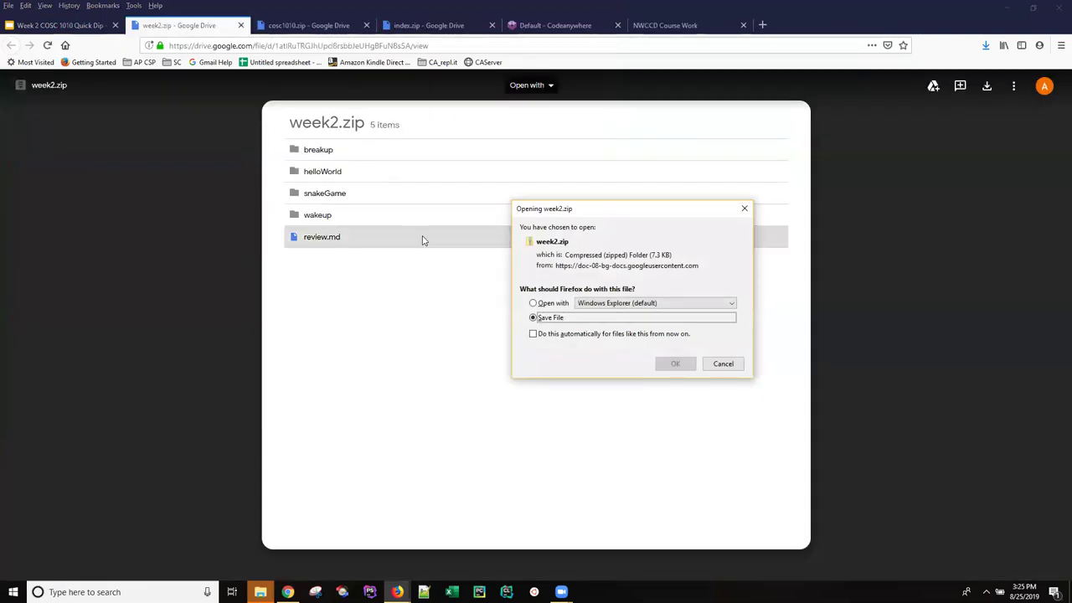
left_click(675, 365)
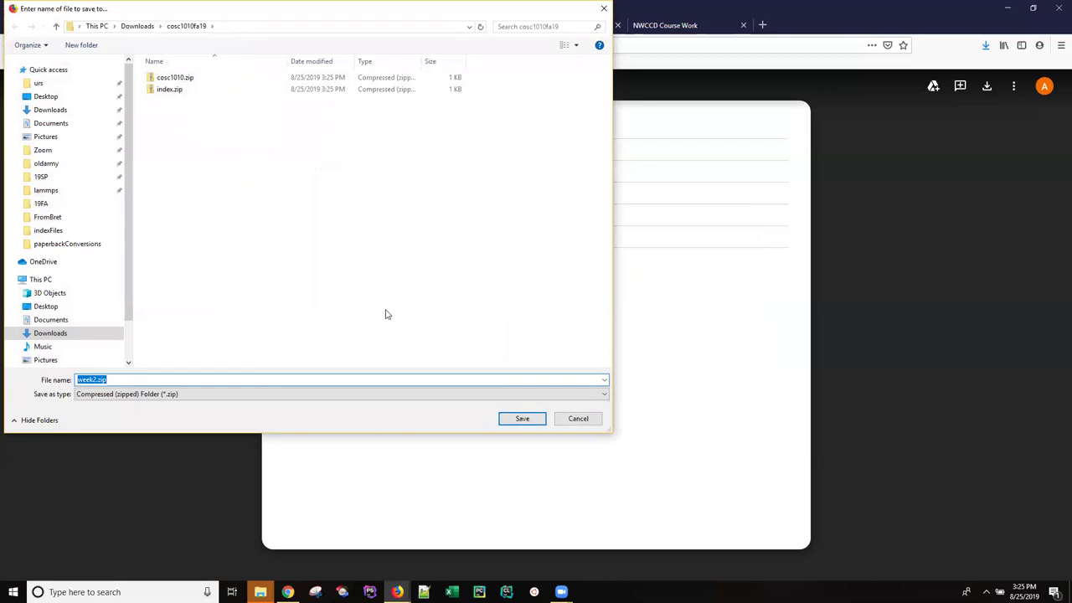
left_click(520, 419)
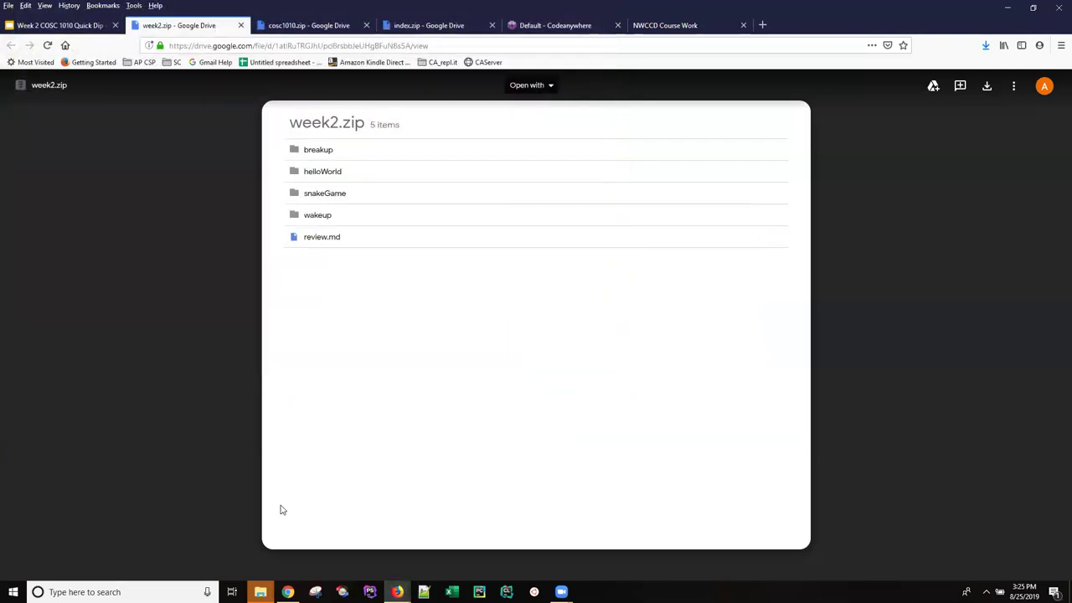
left_click(260, 592)
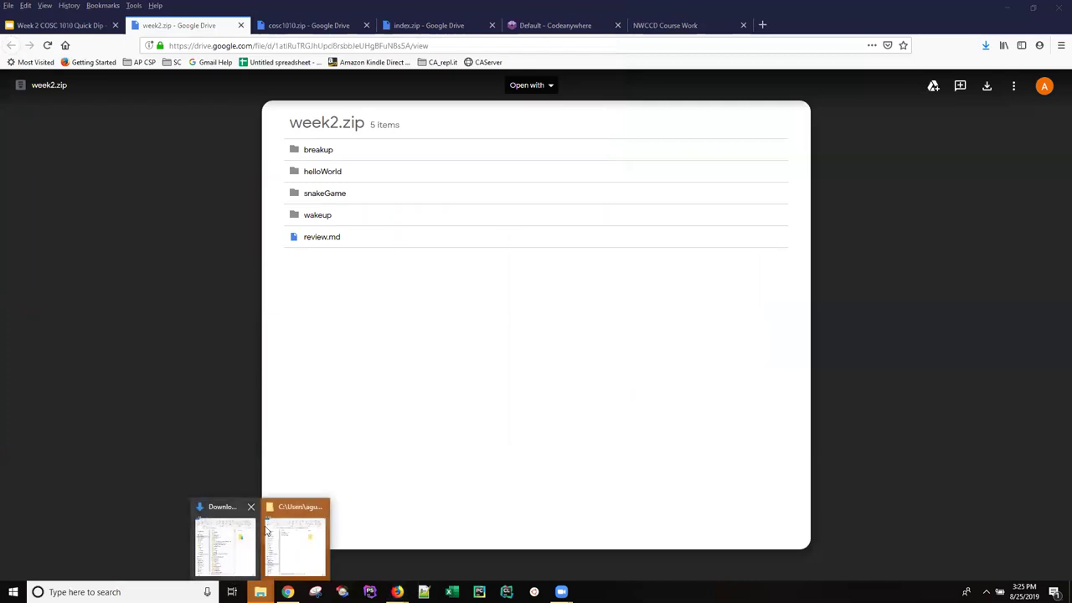
Step: Open Downloads › cosc1010fa19 in File Explorer to show cosc1010.zip, index.zip and week2.zip
left_click(230, 513)
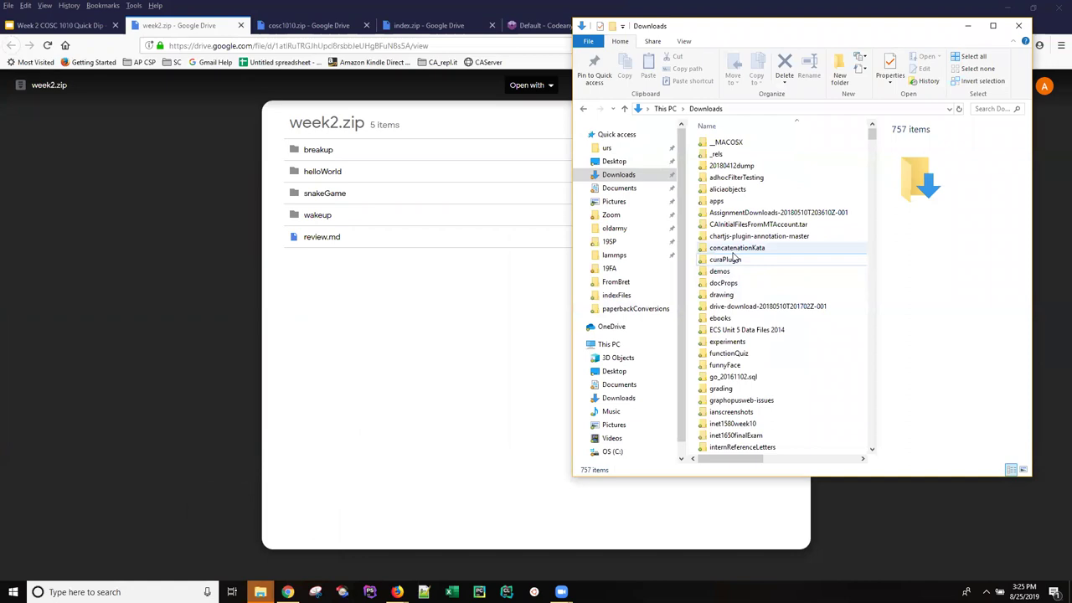
mouse_move(725, 260)
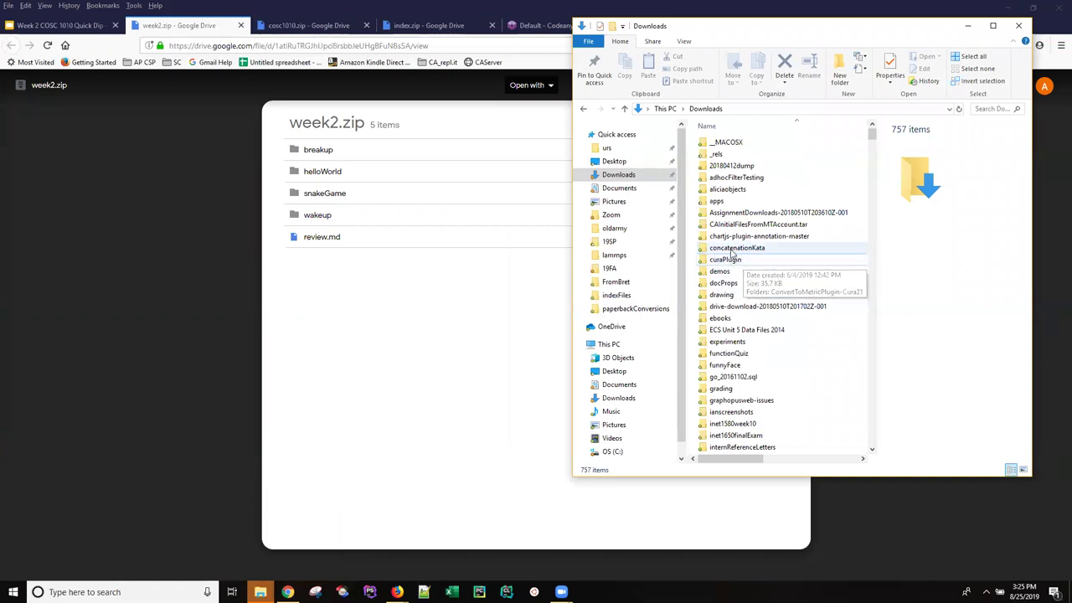
left_click(632, 176)
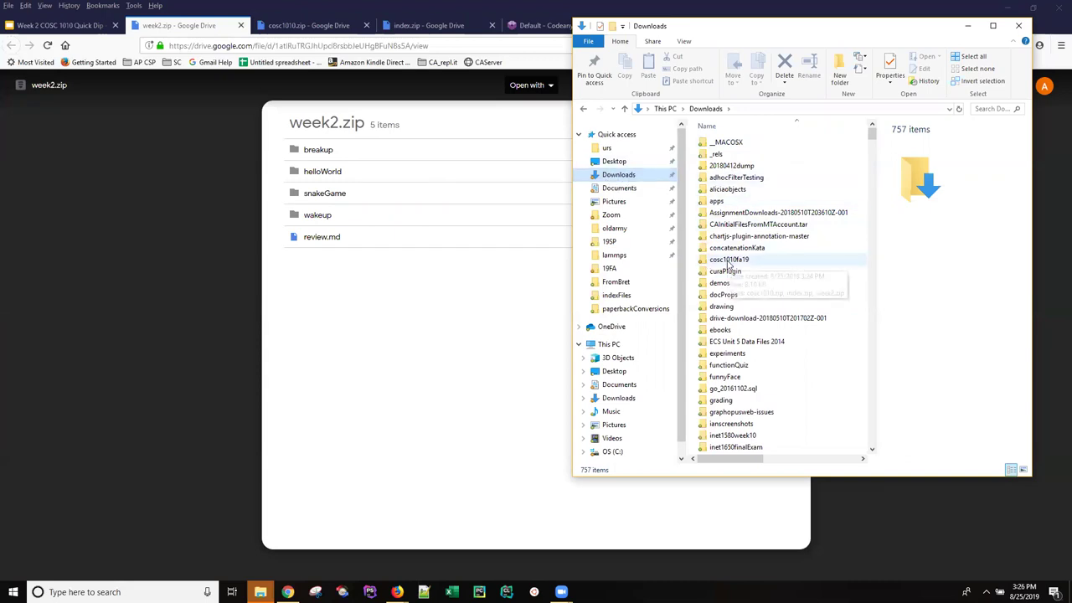
double_click(726, 262)
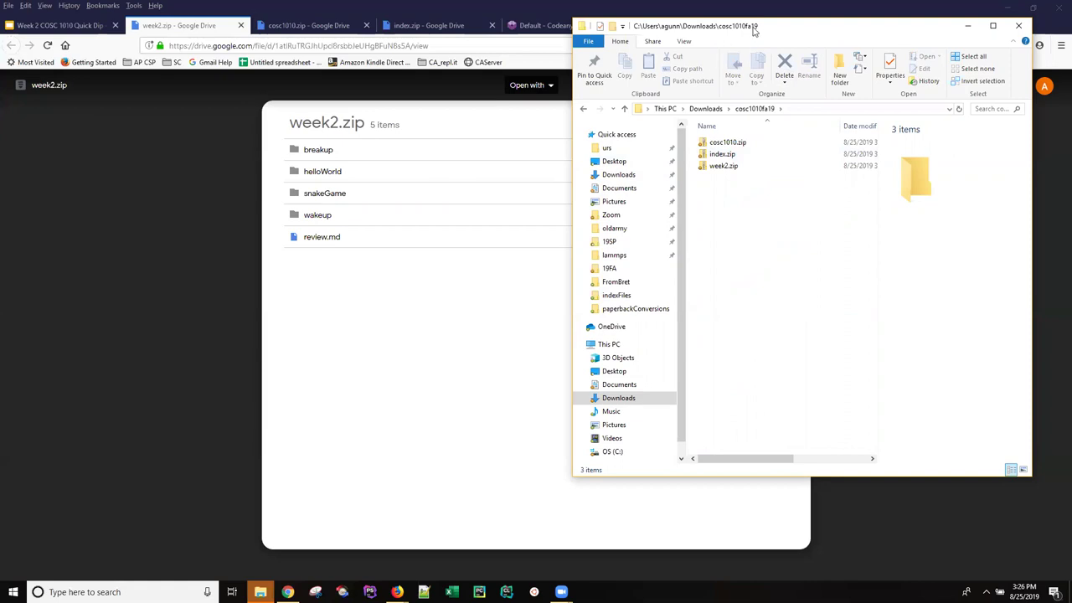
left_click_drag(793, 33, 664, 46)
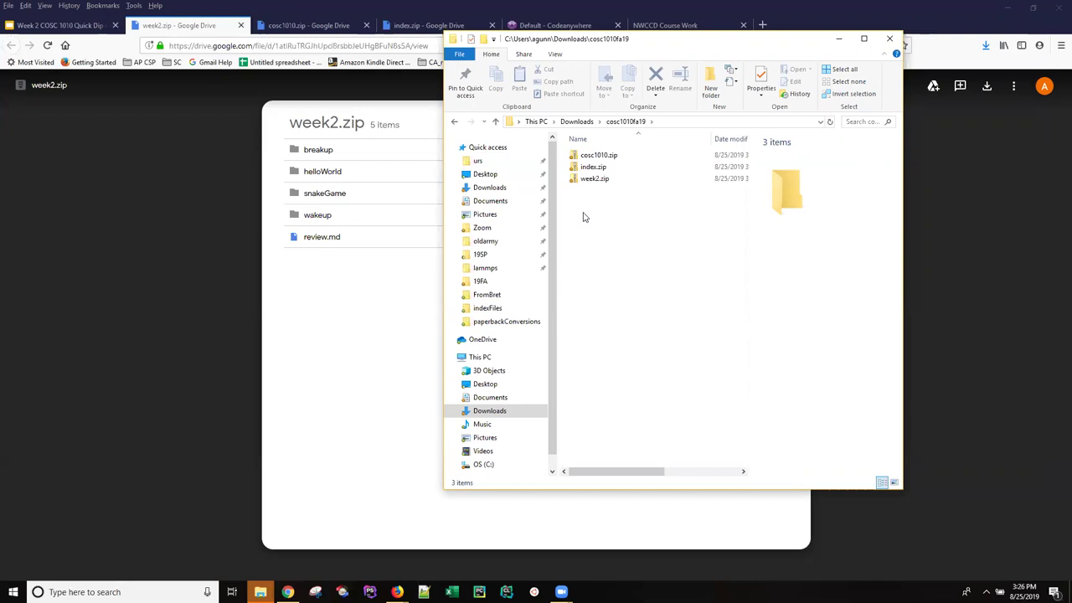
Step: Peek inside index.zip, then return to the cosc1010fa19 folder
double_click(596, 168)
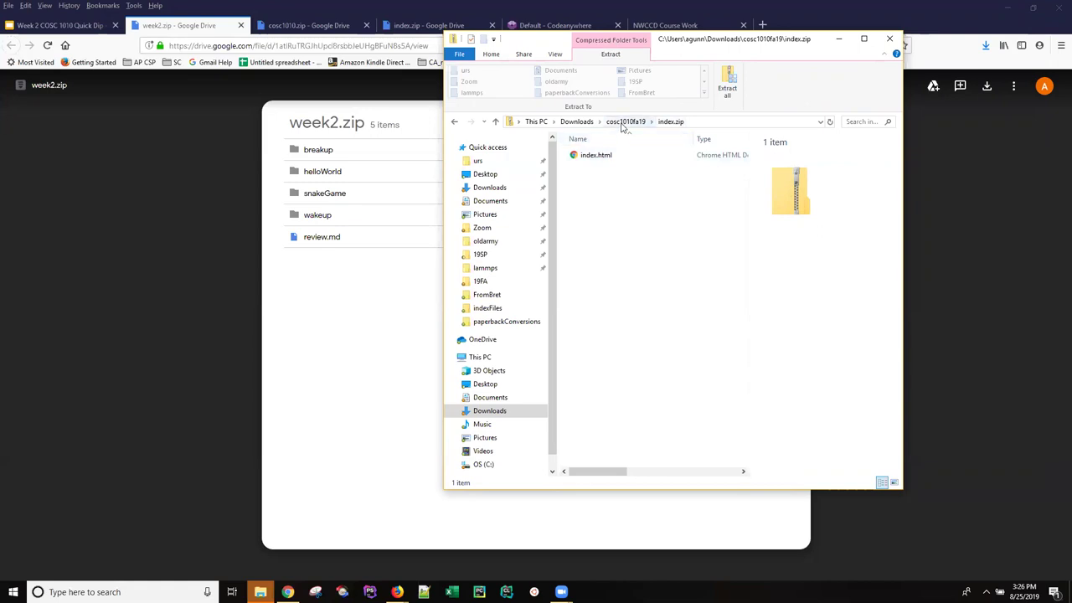
left_click(624, 123)
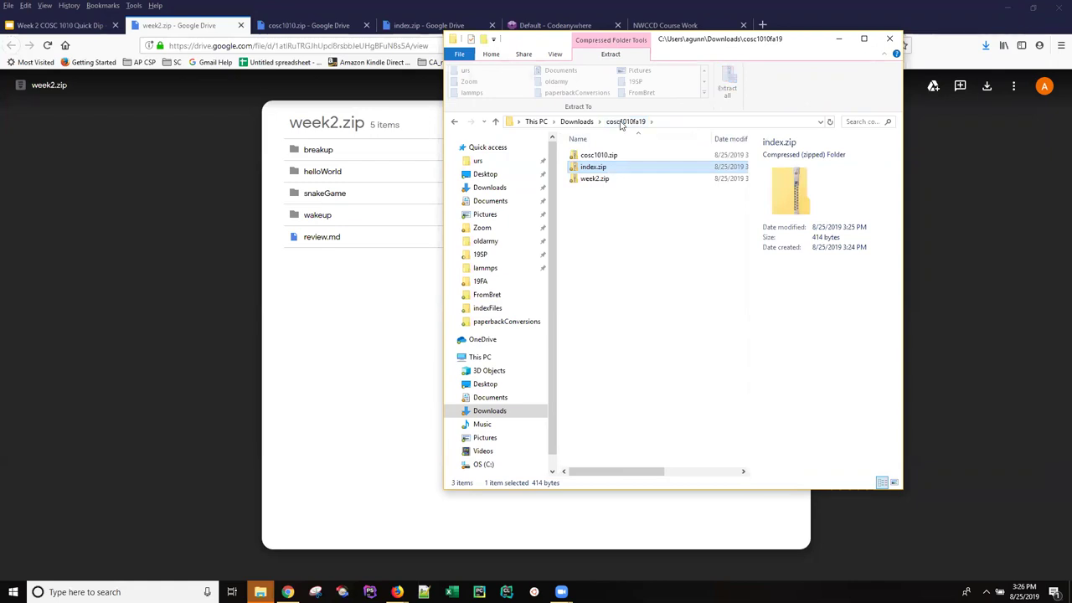
mouse_move(593, 168)
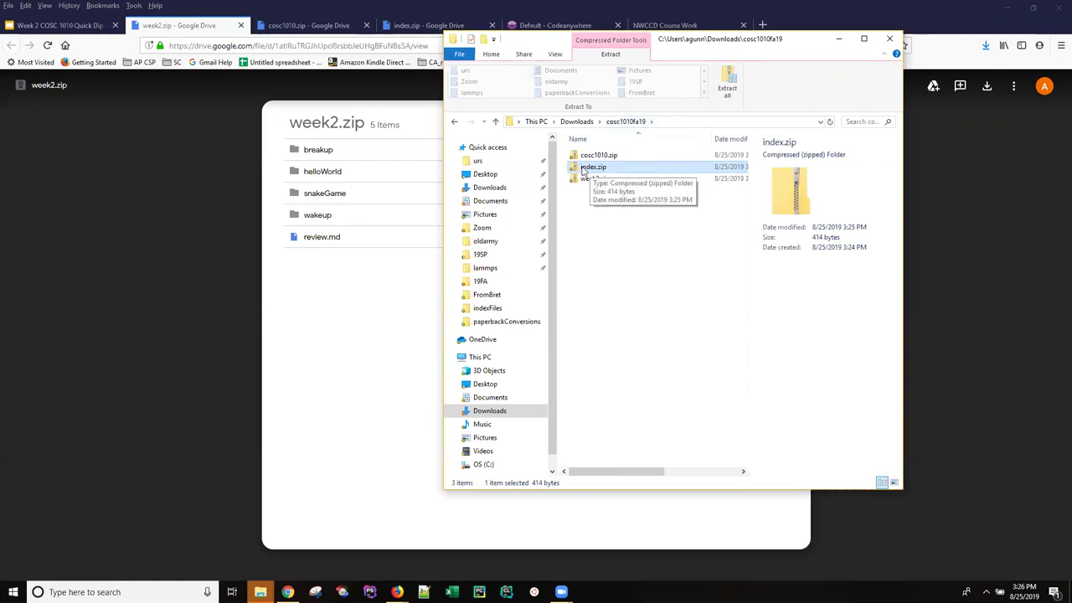
right_click(584, 170)
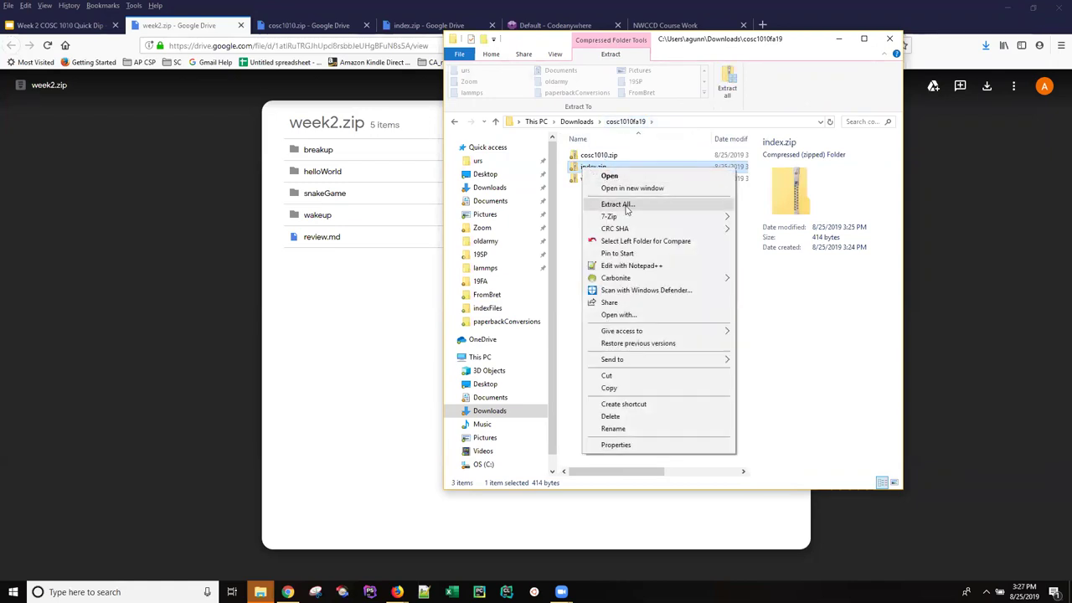
left_click(574, 168)
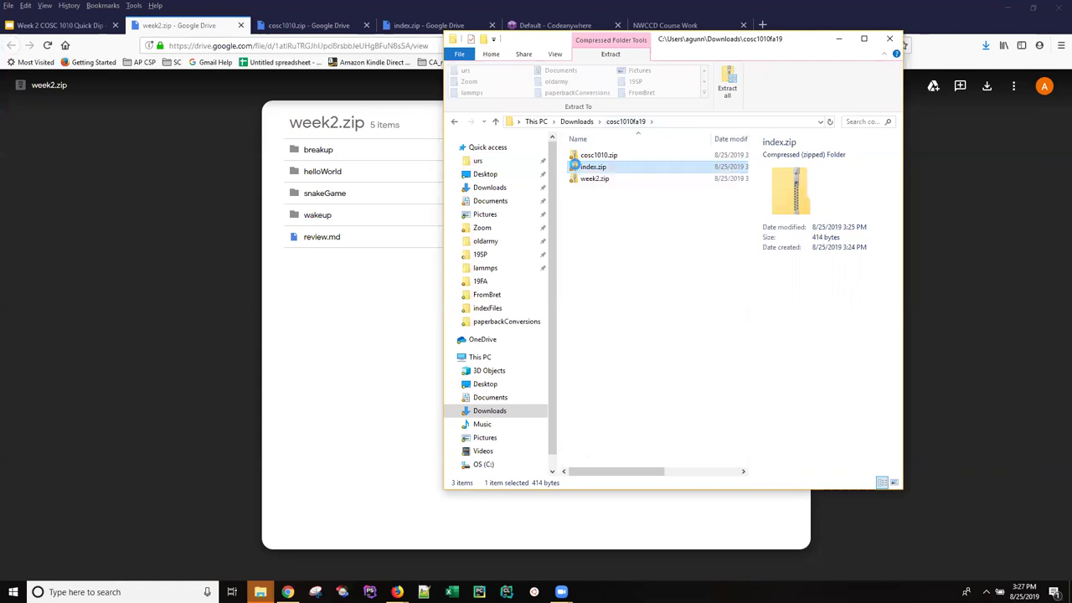
Step: Extract index.zip into an index folder and open it to check index.html
right_click(600, 170)
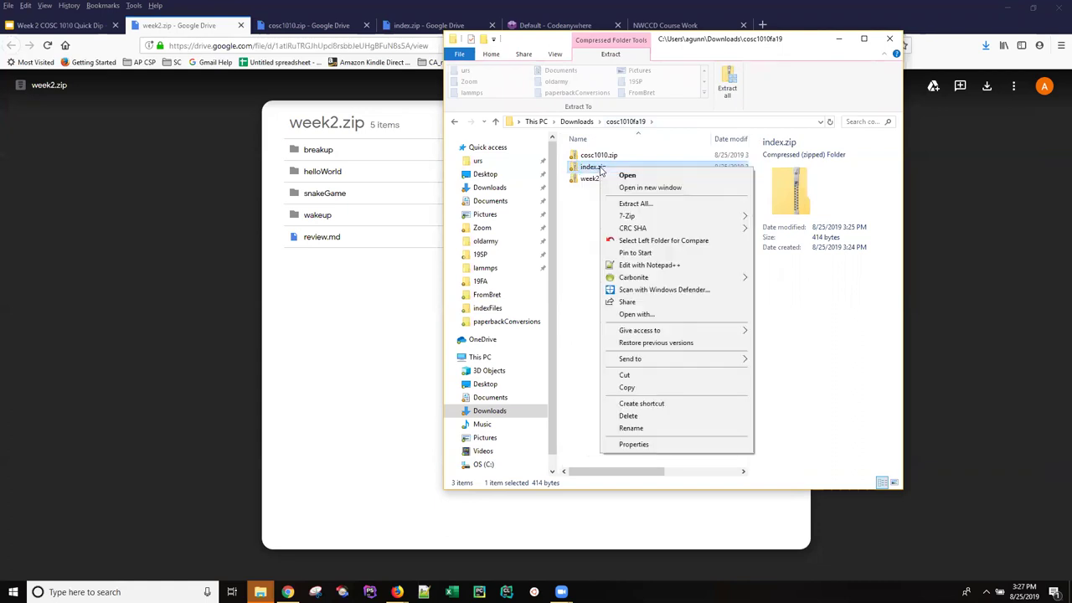
left_click(632, 205)
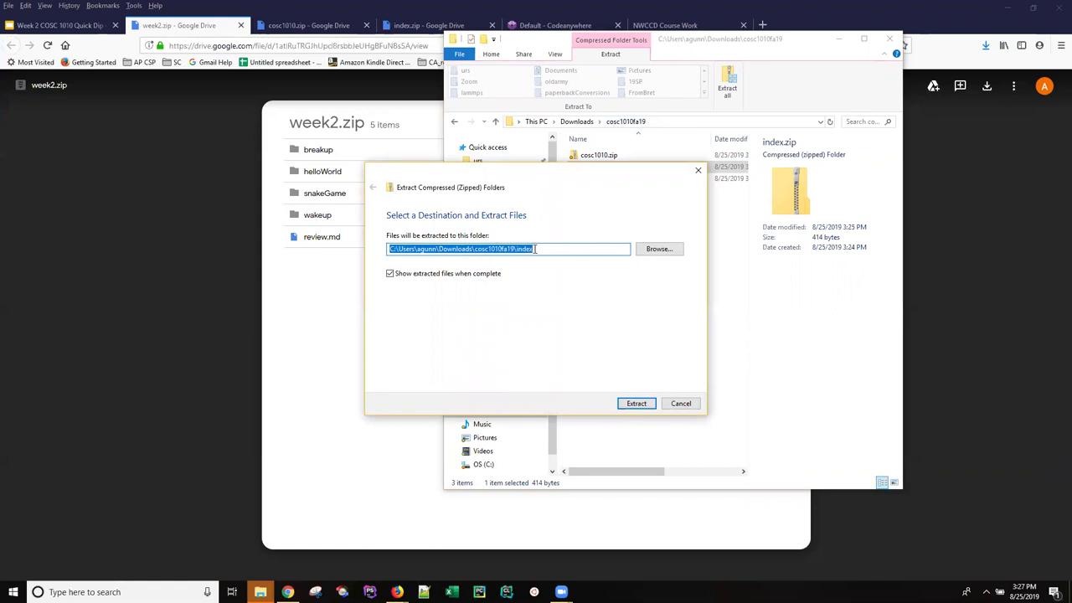
left_click(633, 406)
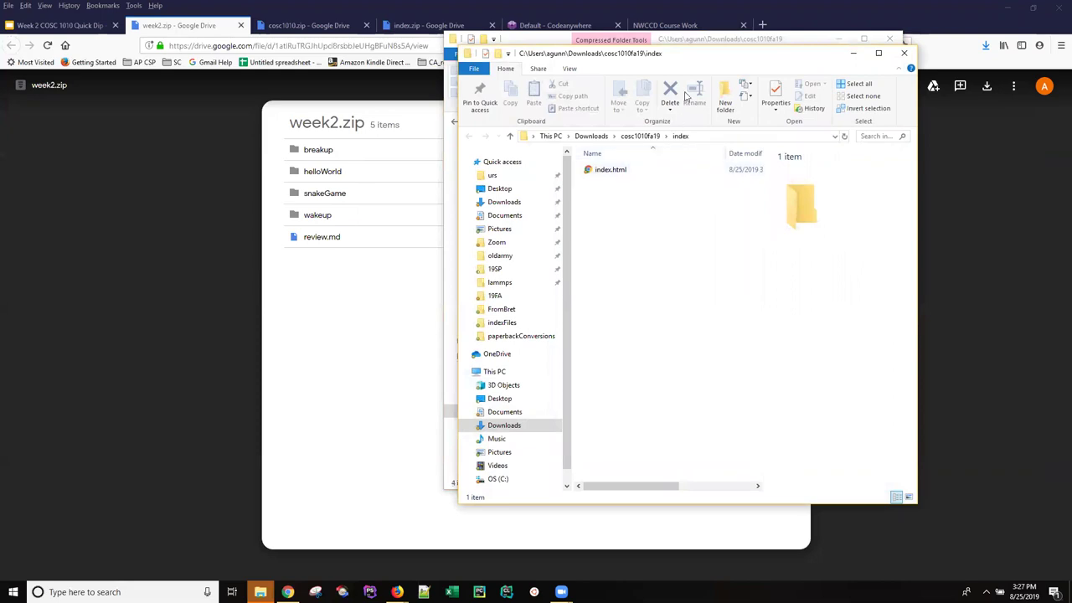
left_click(642, 137)
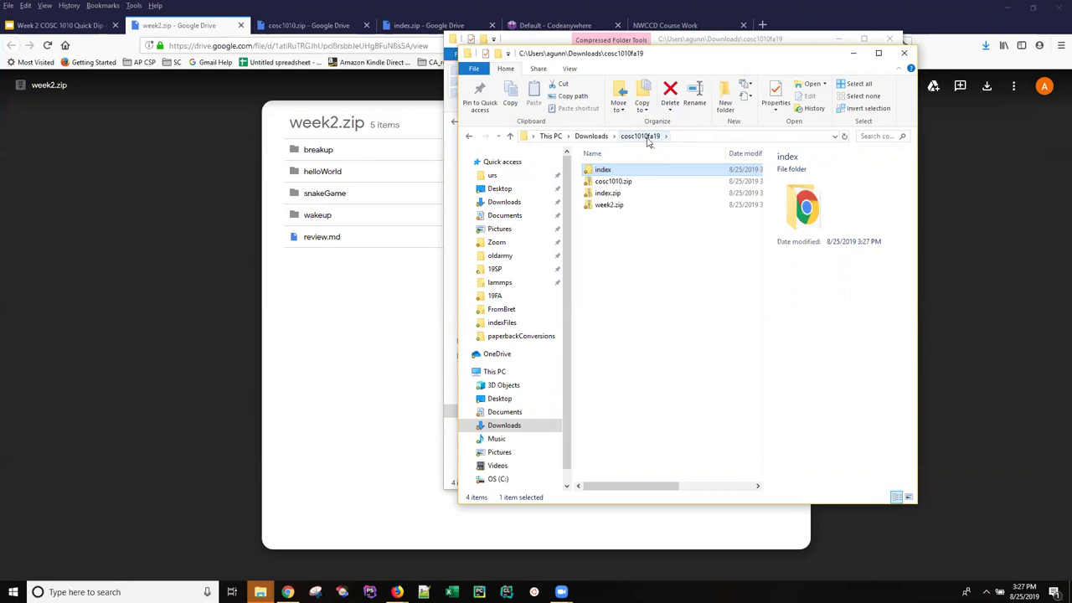
double_click(602, 171)
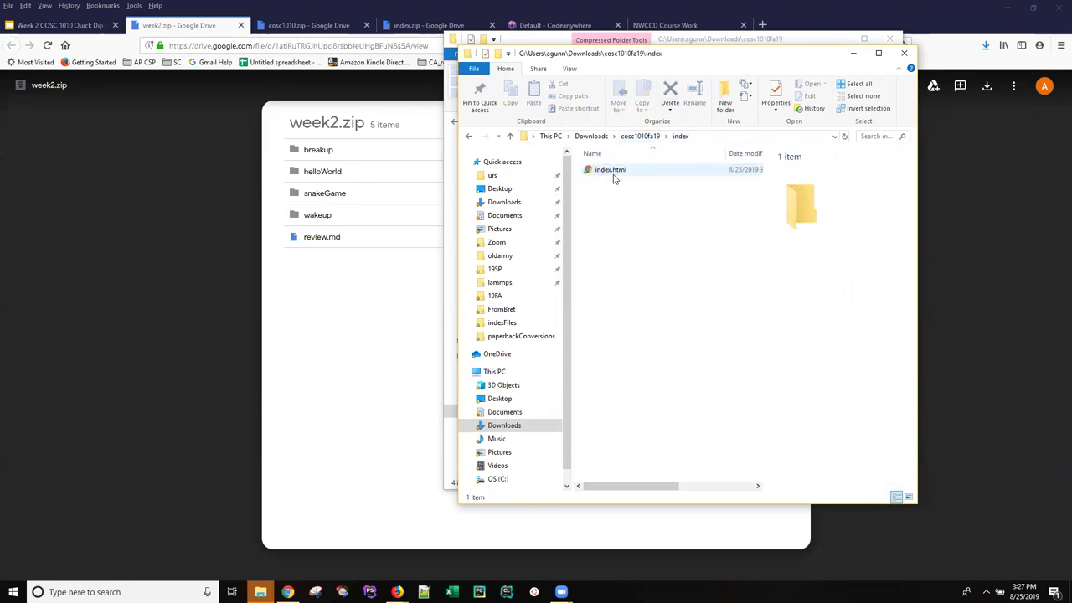
Step: Extract week2.zip into a week2 folder inside cosc1010fa19
left_click(644, 139)
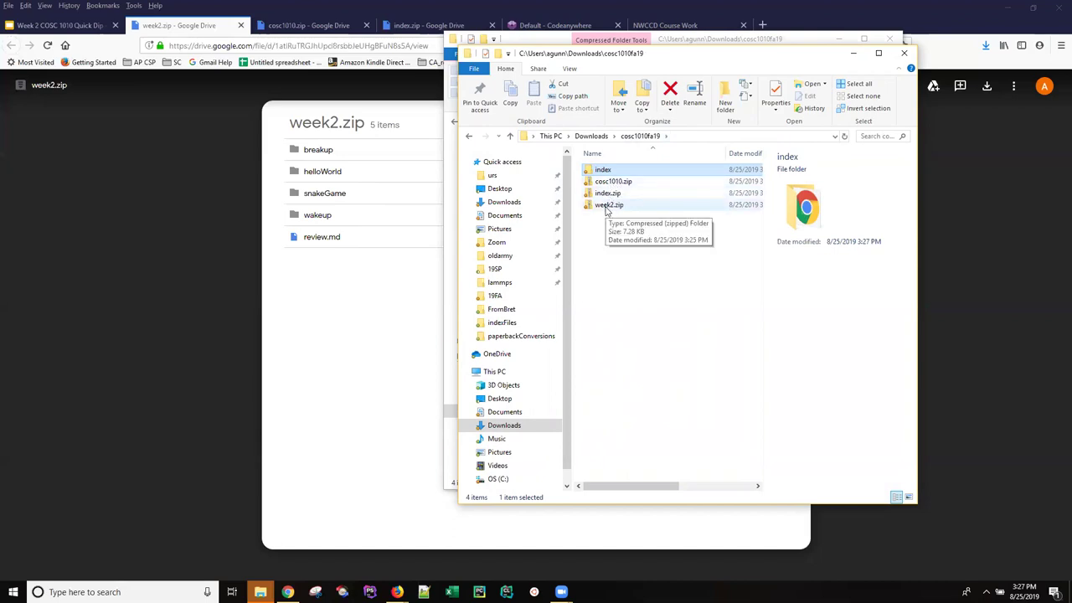
right_click(607, 207)
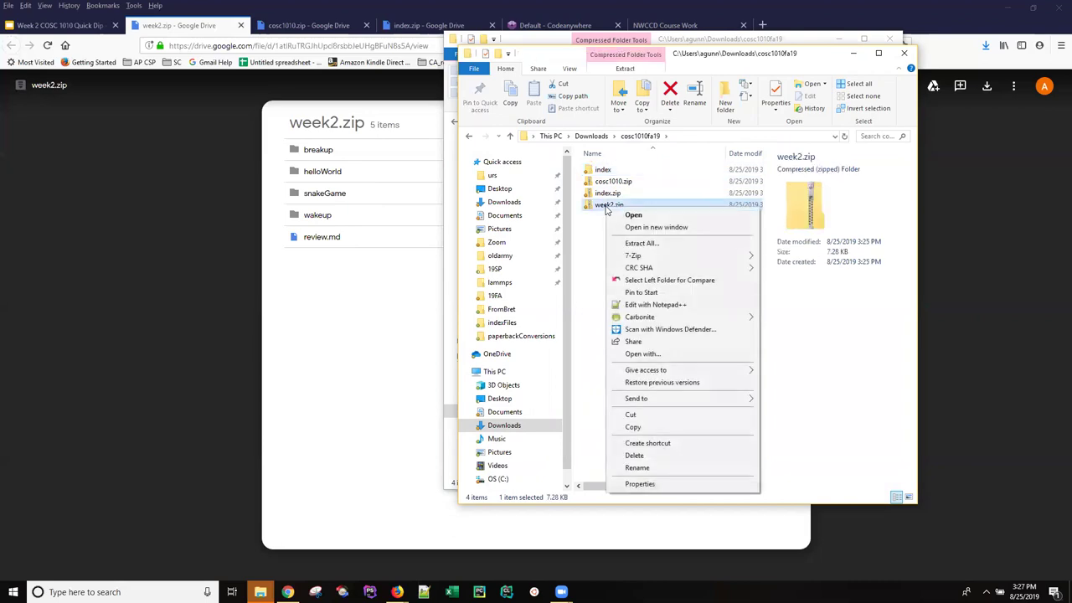
left_click(638, 244)
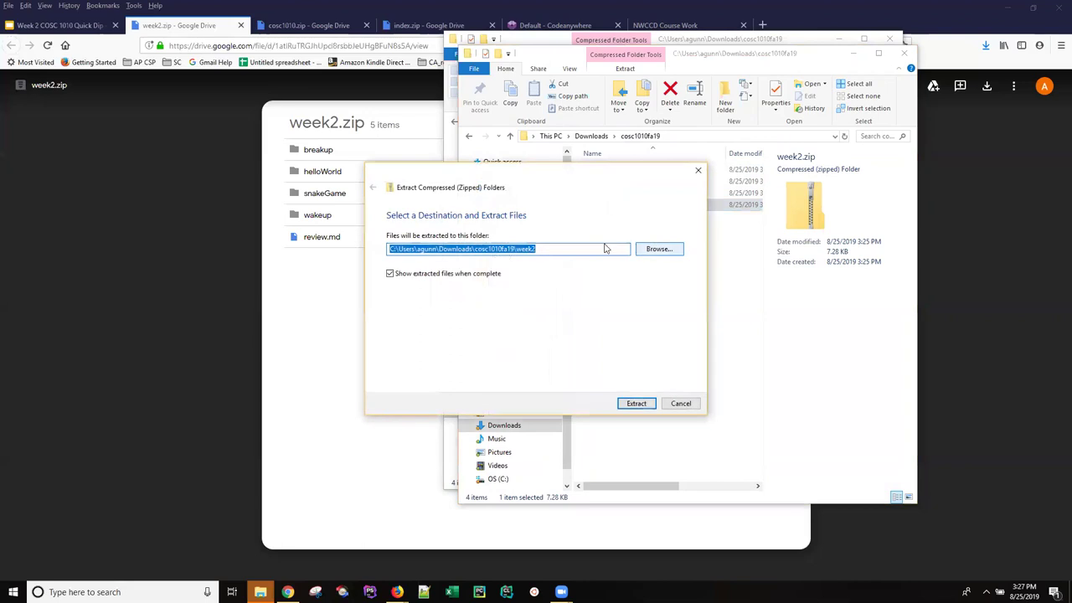
left_click(636, 404)
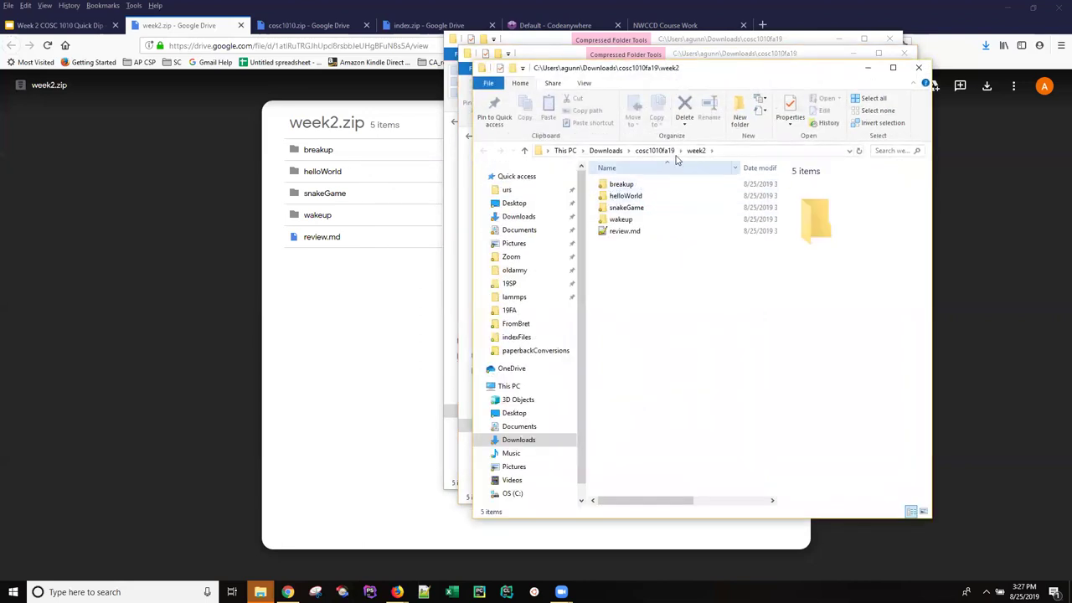
left_click(669, 152)
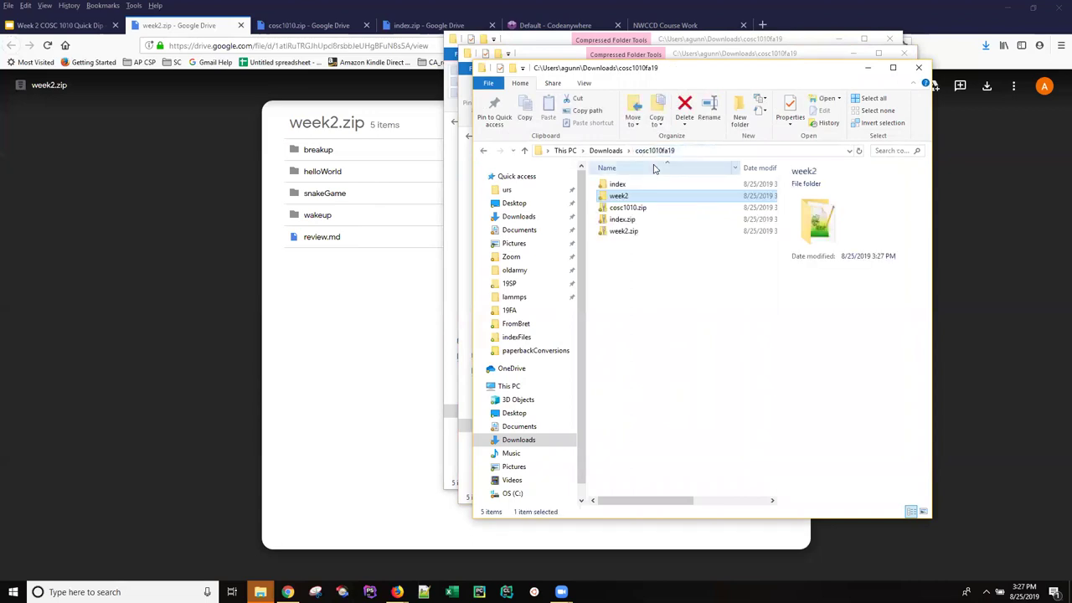
Step: Open the week2 folder to view breakup, helloWorld, snakeGame, wakeup and review.md
double_click(623, 198)
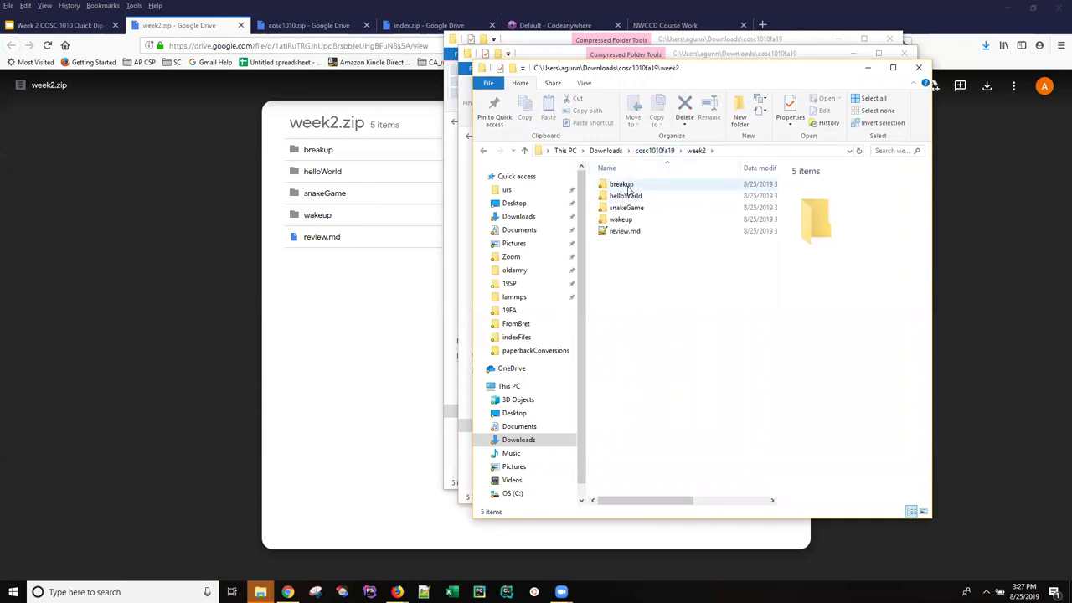